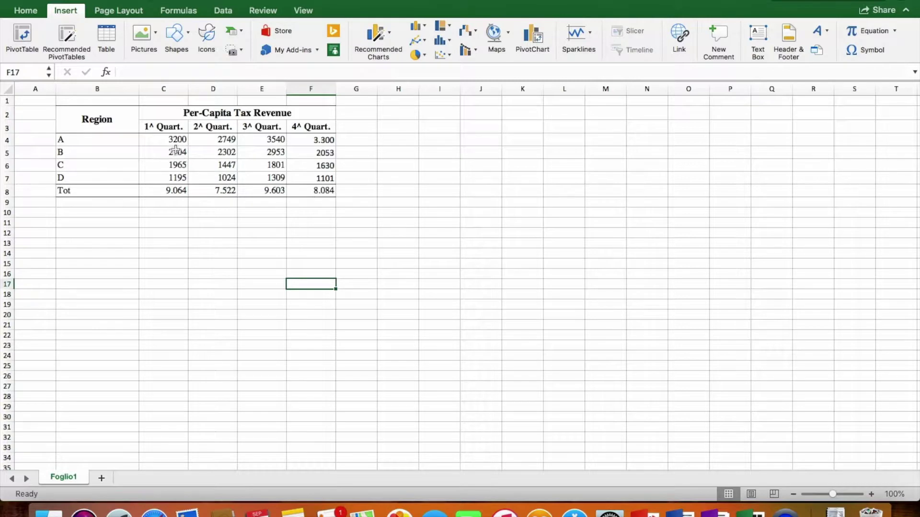
# Insert a 2-D stacked area chart from the quarterly tax revenue figures of regions A to D in C4:F7
pyautogui.moveTo(169, 140); pyautogui.dragTo(305, 175)
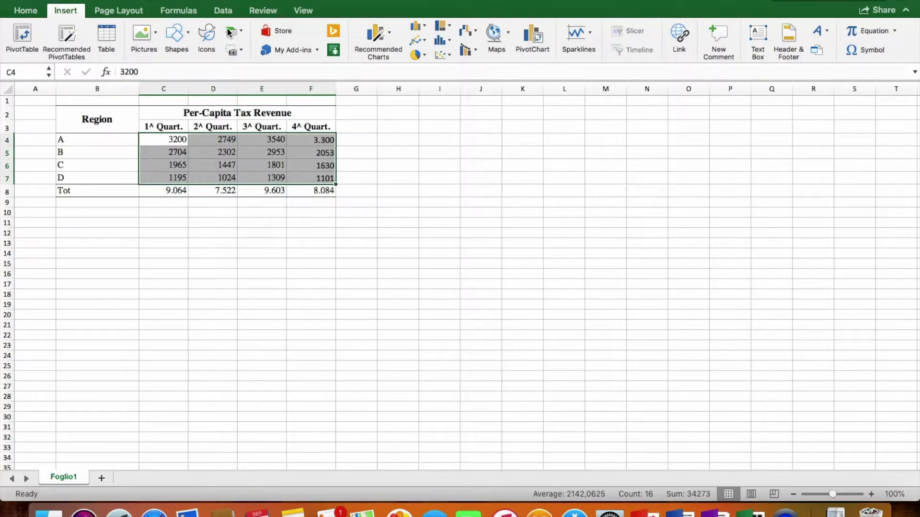
pyautogui.click(424, 42)
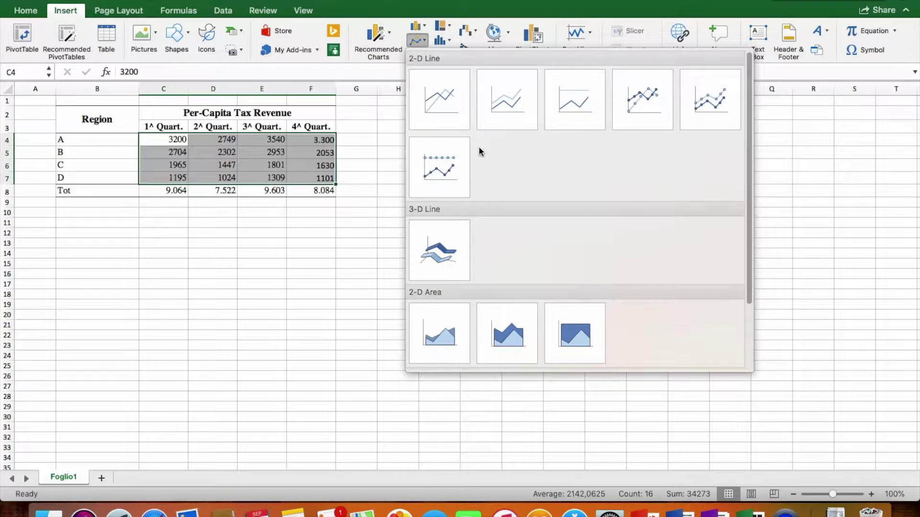
pyautogui.click(525, 316)
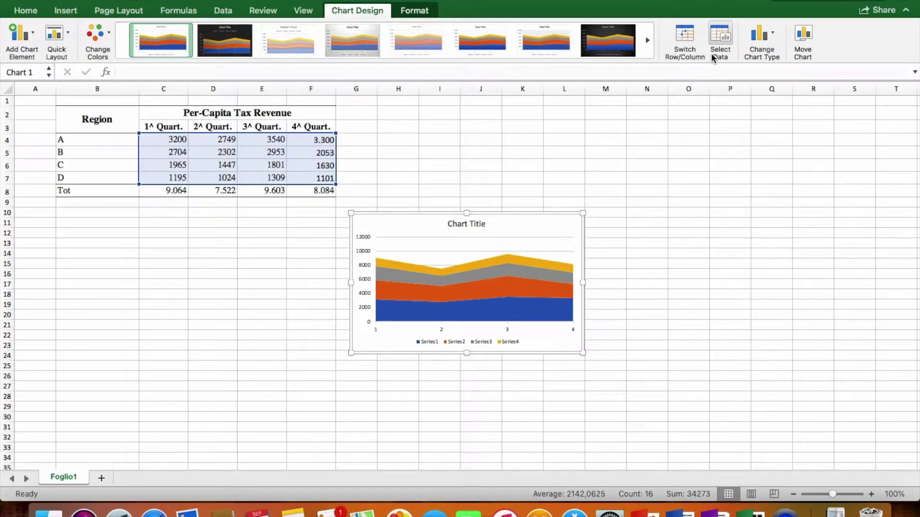
# In the chart's data source, set the horizontal category axis labels to the quarter headings in C3:F3
pyautogui.click(719, 42)
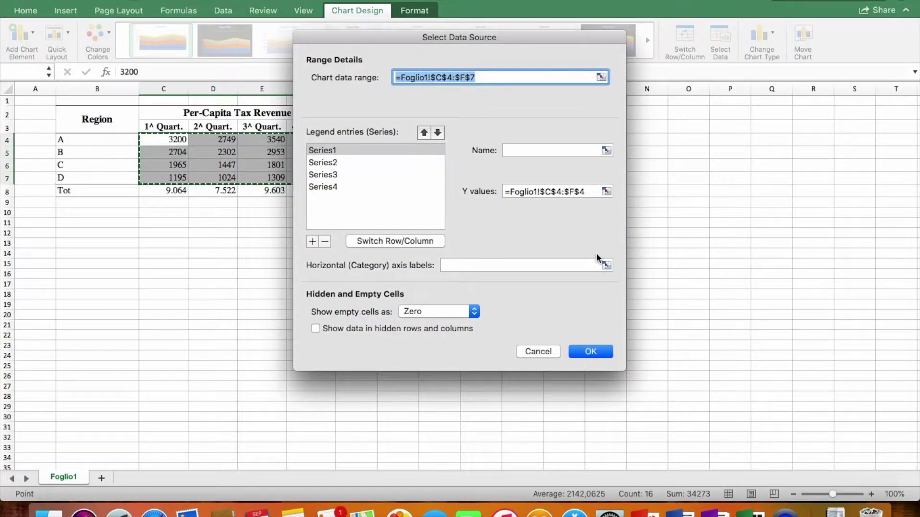
pyautogui.click(606, 265)
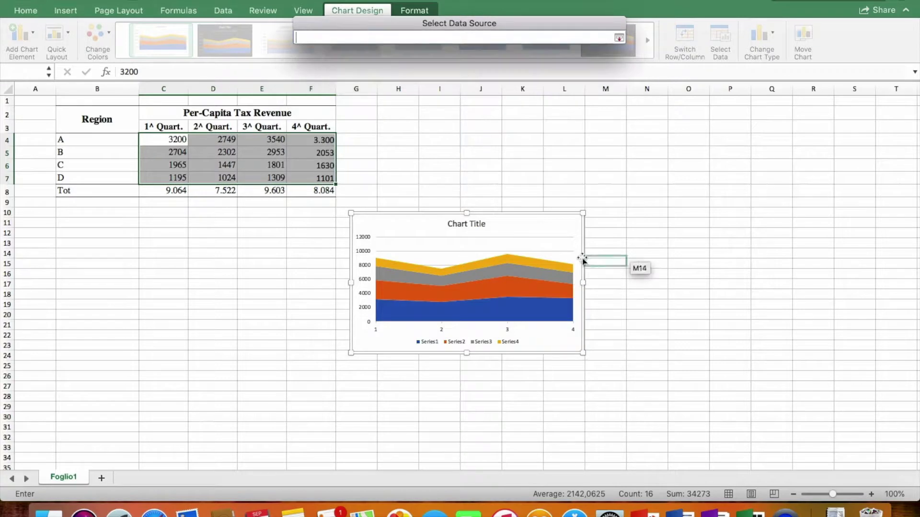
pyautogui.moveTo(165, 128); pyautogui.dragTo(312, 124)
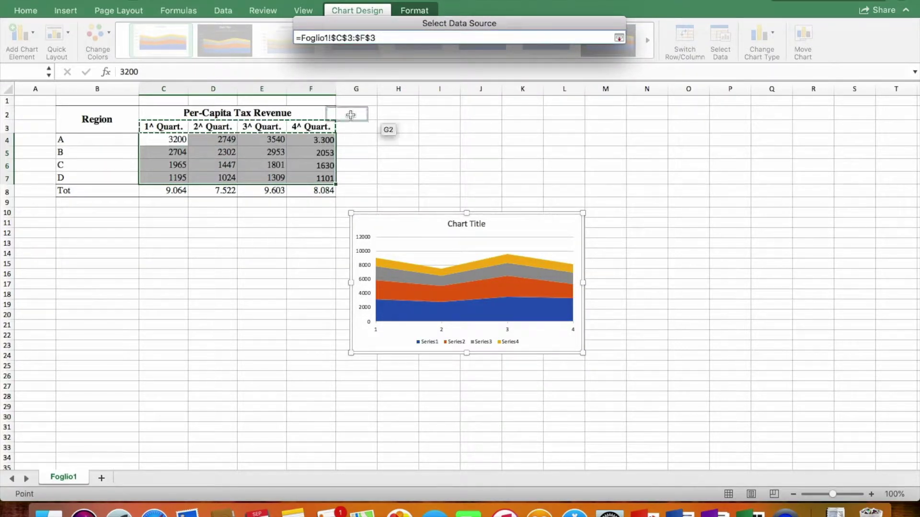
pyautogui.click(619, 37)
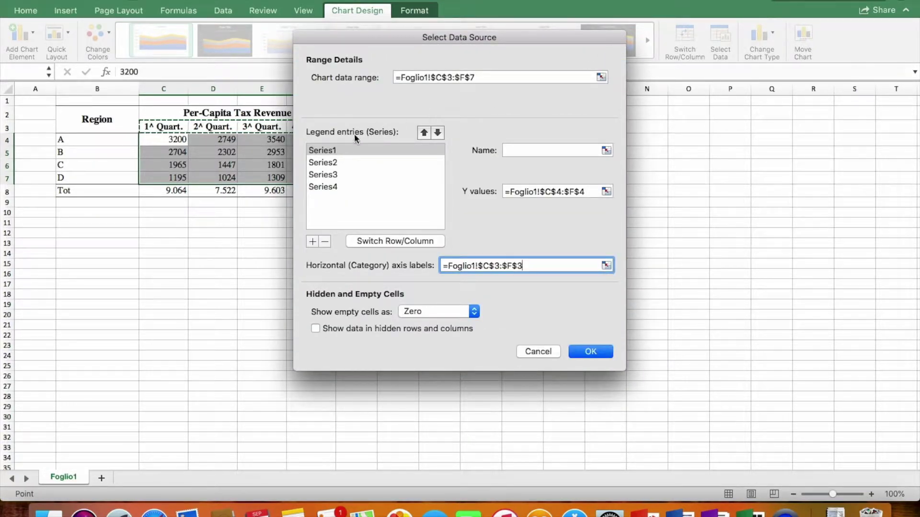
# Name the first data series from cell B4 and the second from cell B5
pyautogui.click(331, 151)
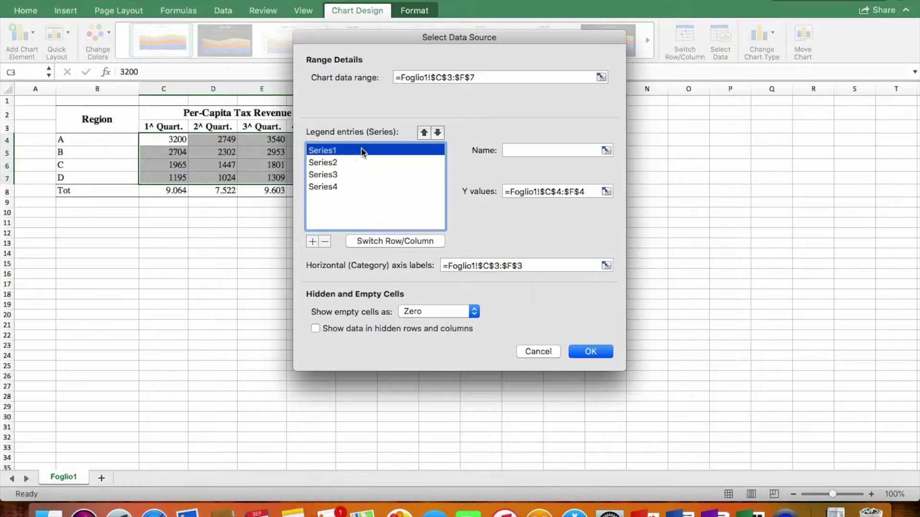
pyautogui.click(606, 150)
pyautogui.click(132, 140)
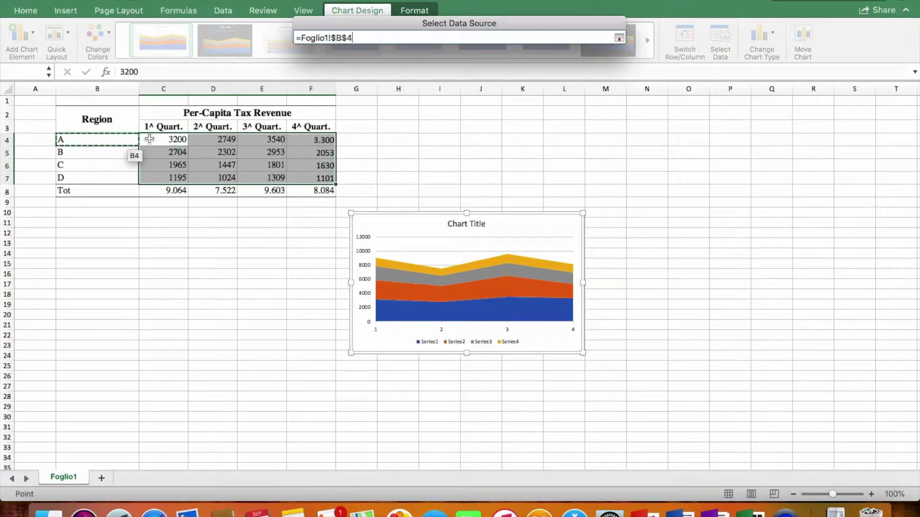
pyautogui.click(619, 37)
pyautogui.click(356, 163)
pyautogui.click(606, 150)
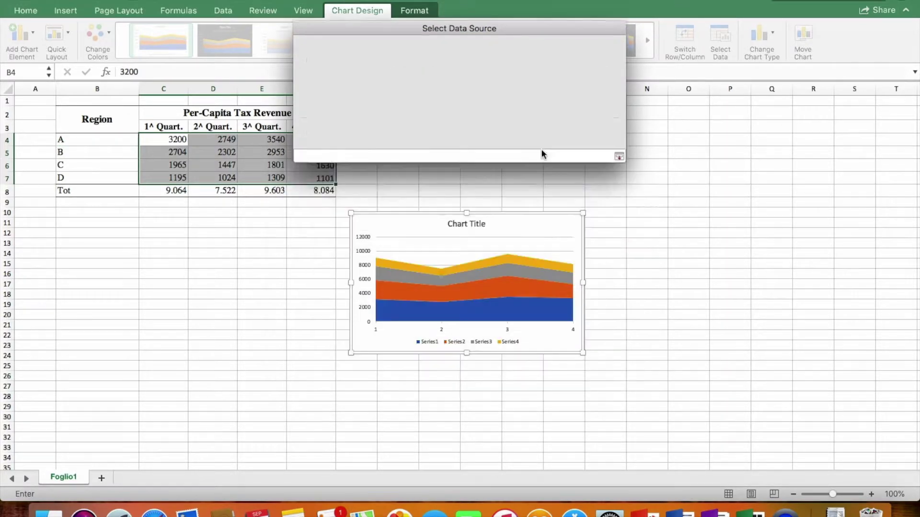
pyautogui.click(118, 153)
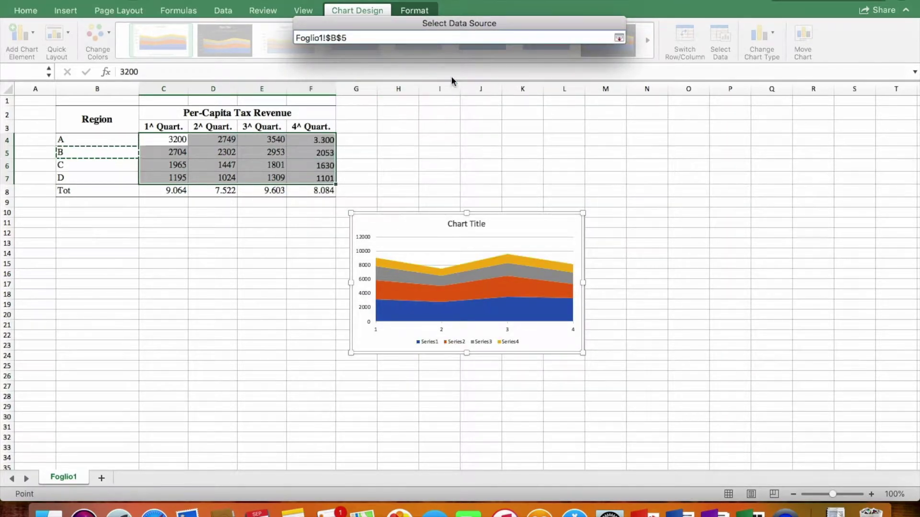
pyautogui.click(619, 37)
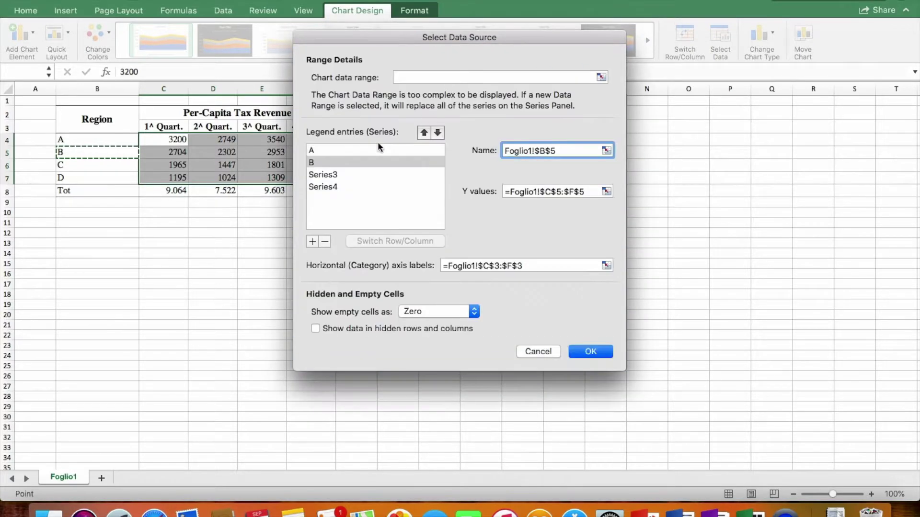
# Name the third series from cell B6 and the fourth from cell B7, and apply the data source changes
pyautogui.click(335, 174)
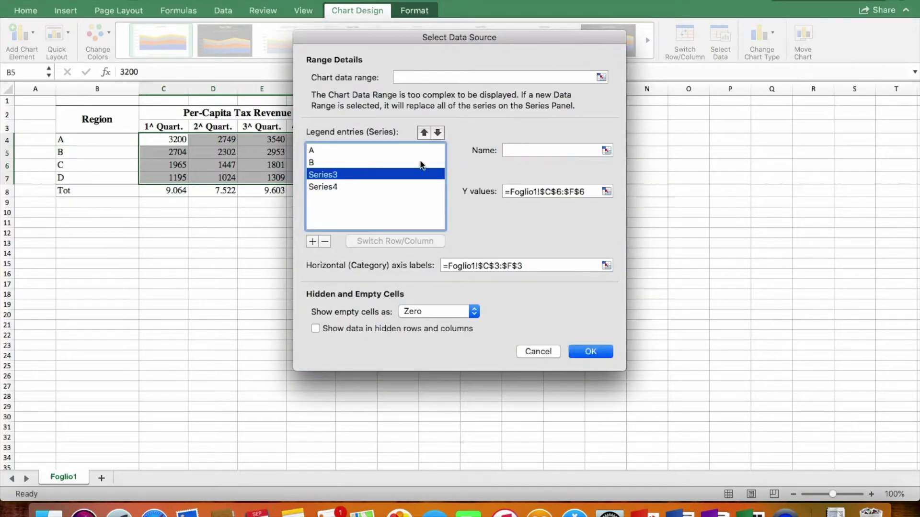
pyautogui.click(606, 150)
pyautogui.click(120, 165)
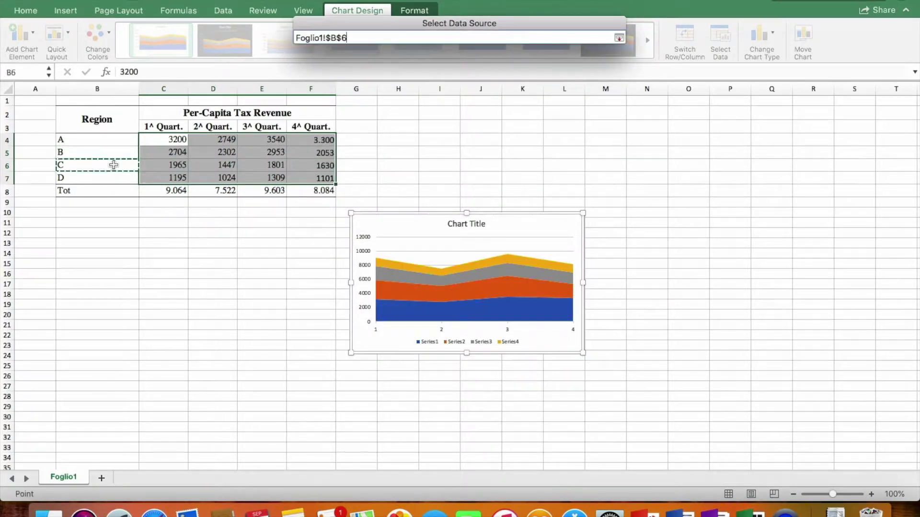
pyautogui.click(619, 37)
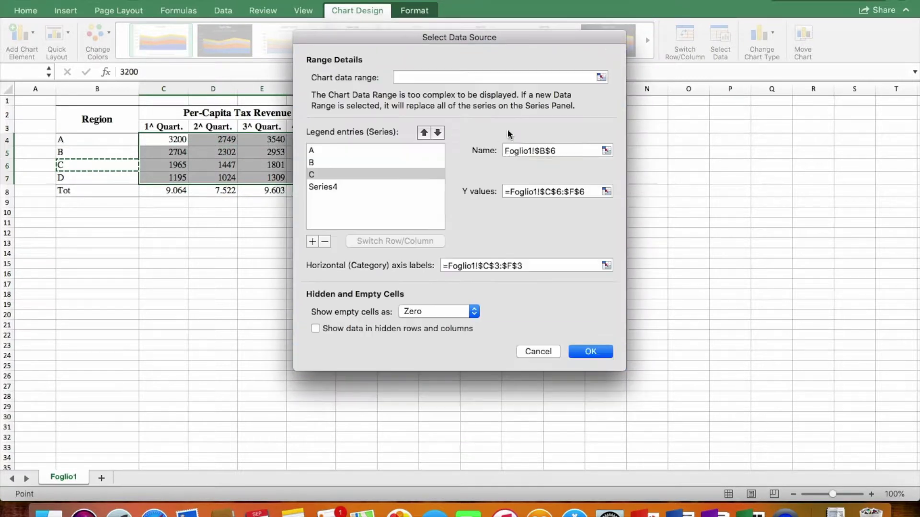
pyautogui.click(362, 186)
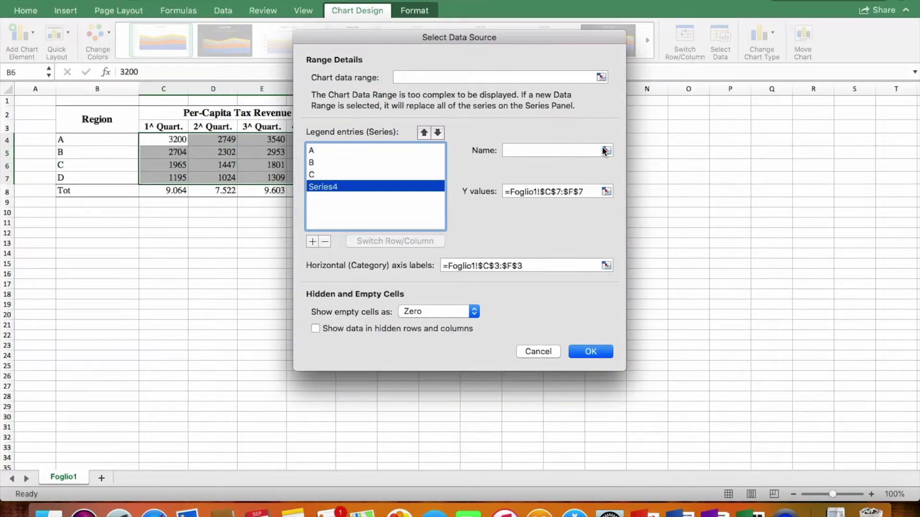
pyautogui.click(606, 151)
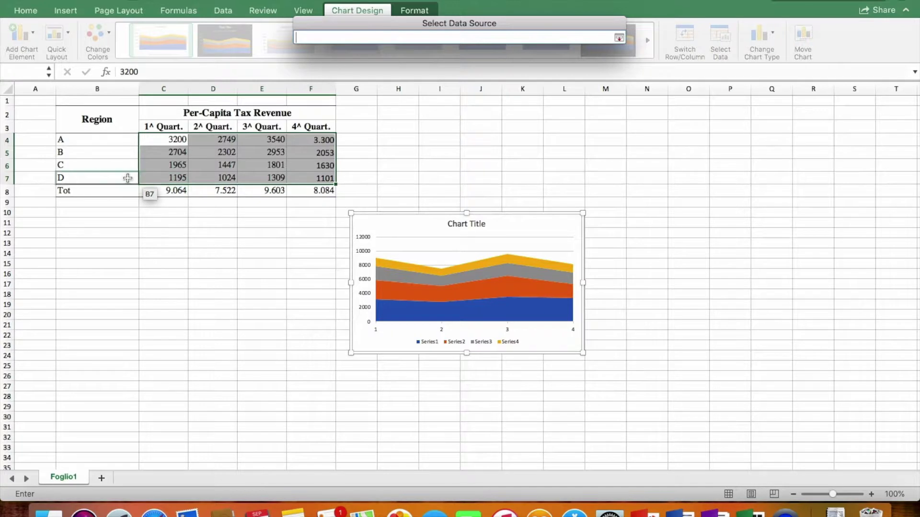
pyautogui.click(126, 178)
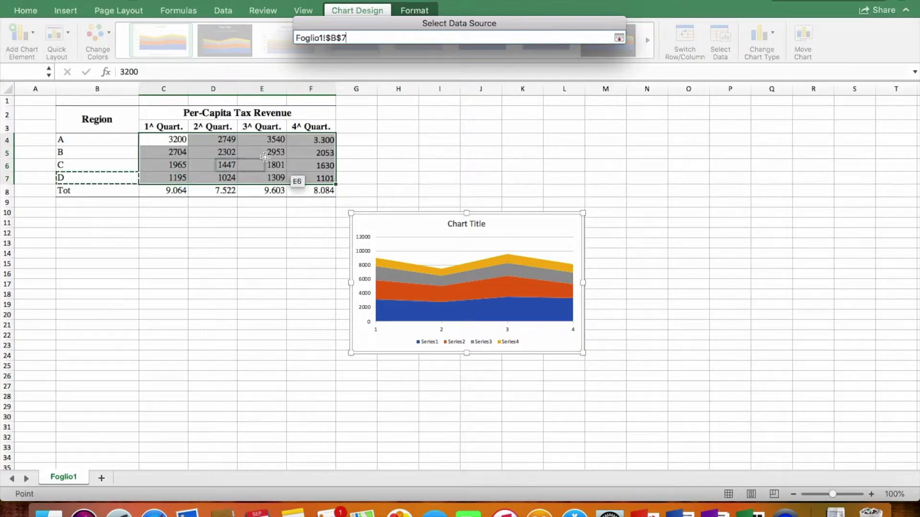
pyautogui.click(620, 38)
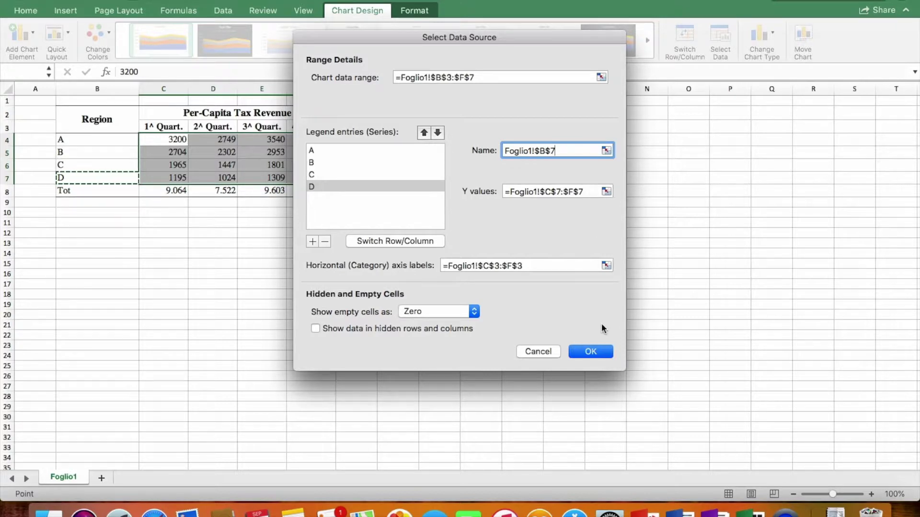
pyautogui.click(591, 351)
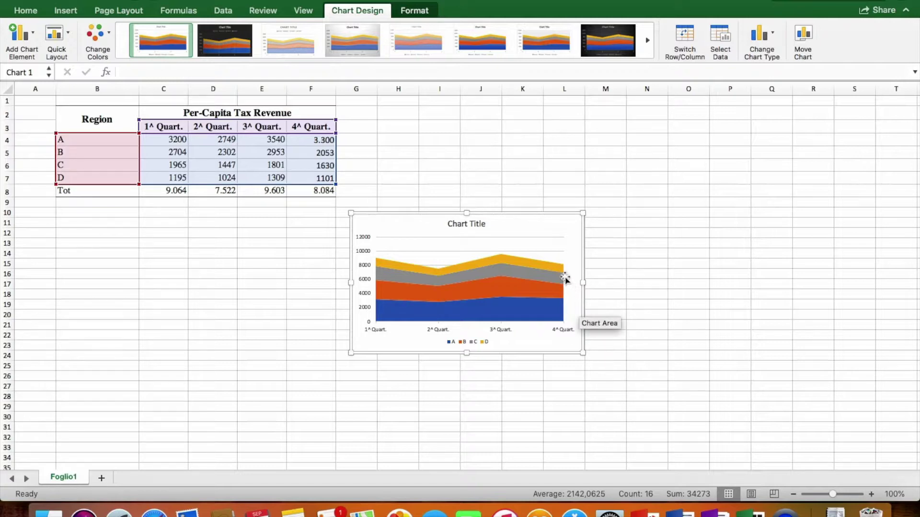
# Change the chart title to "Per - capita Tax Revenue" and open the formatting options for the chart area
pyautogui.click(476, 224)
pyautogui.tripleClick(475, 225)
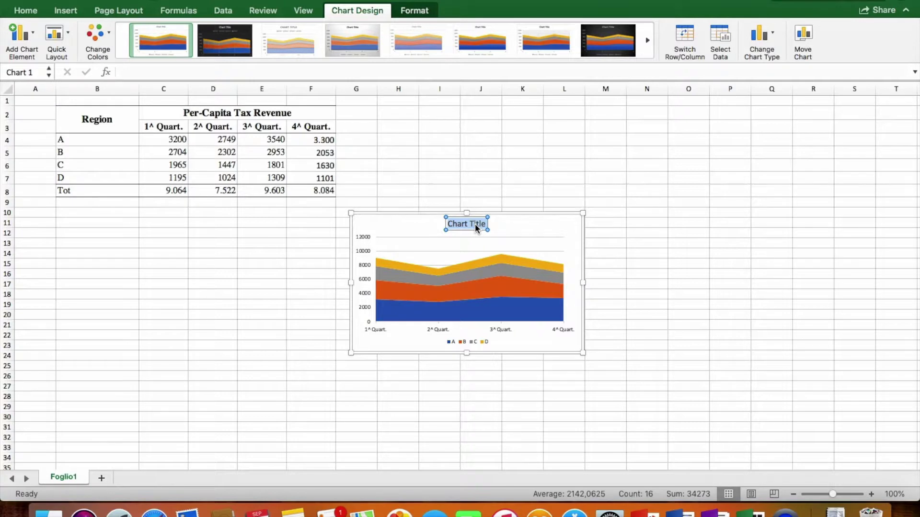
pyautogui.write('Per - capita Tax')
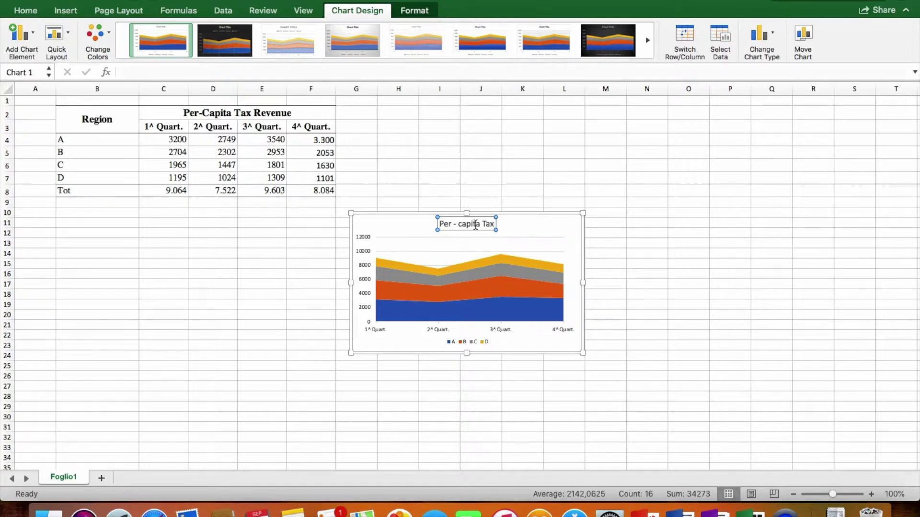
pyautogui.write(' Revenue')
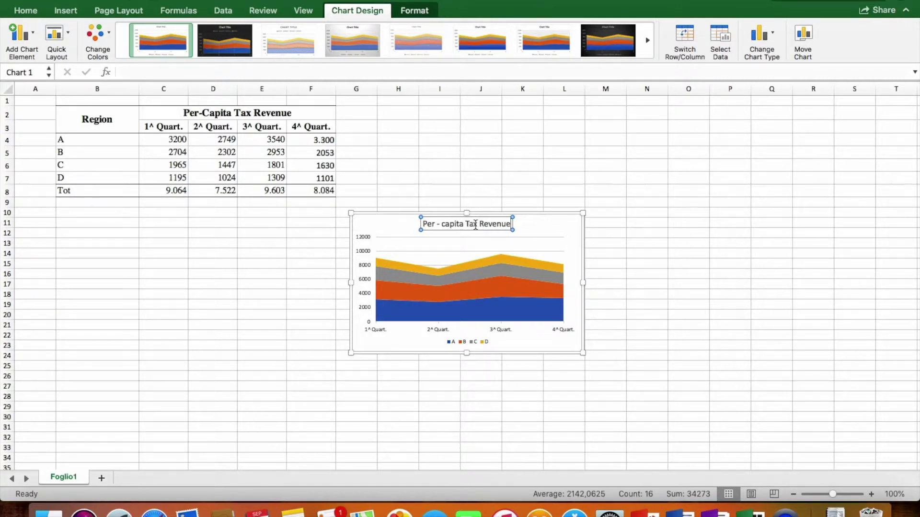
pyautogui.click(584, 177)
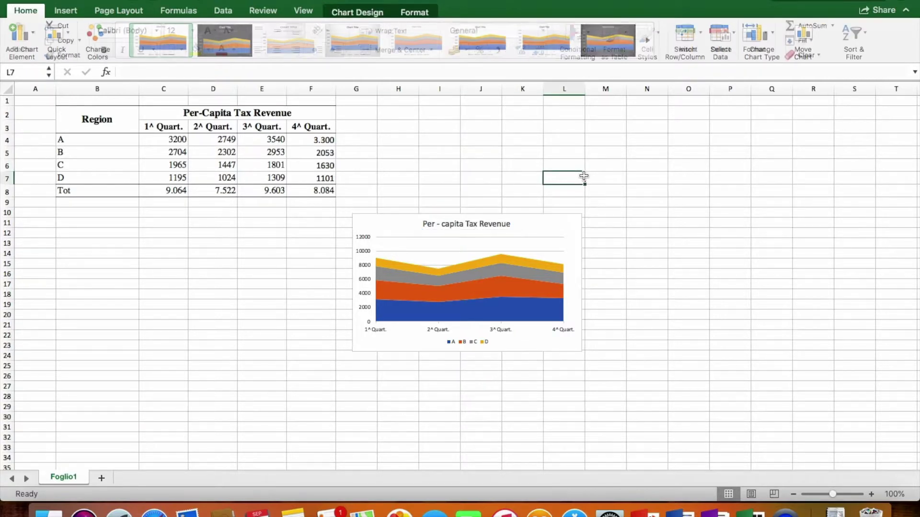
pyautogui.click(559, 220)
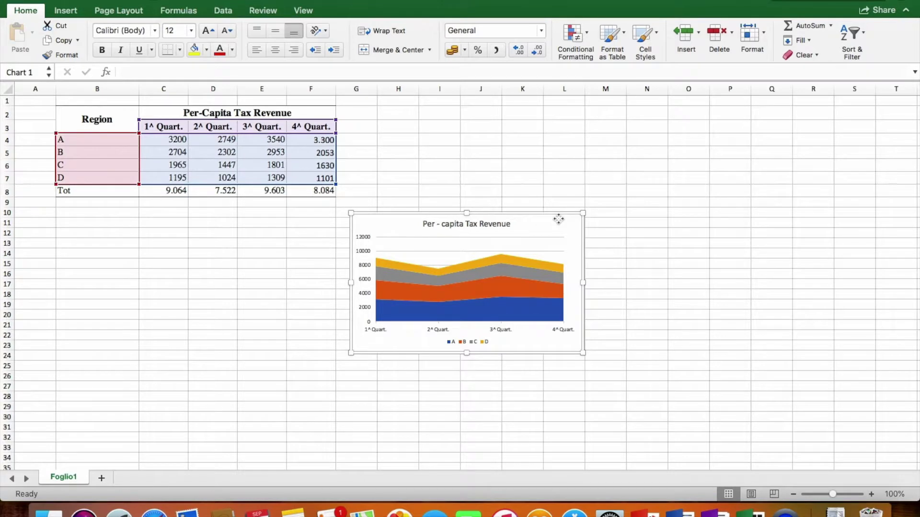
pyautogui.doubleClick(559, 219)
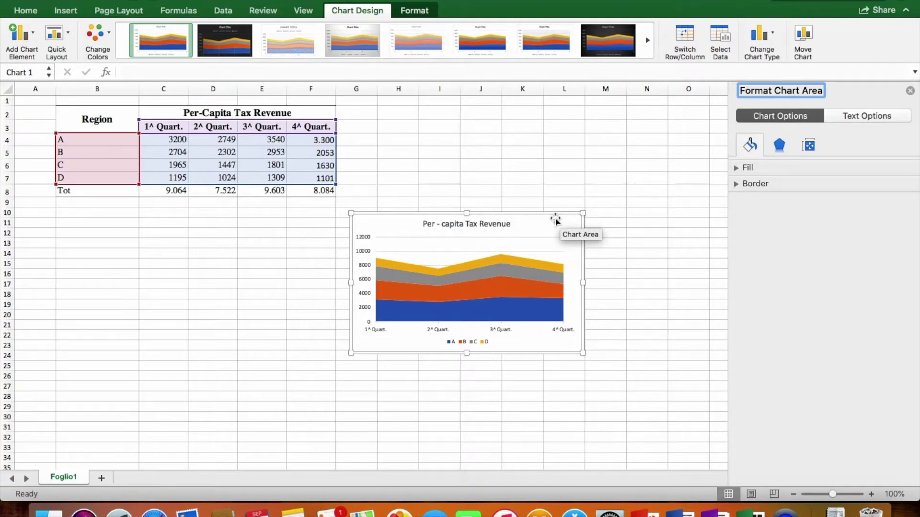
# Add a primary vertical axis title to the chart
pyautogui.click(30, 41)
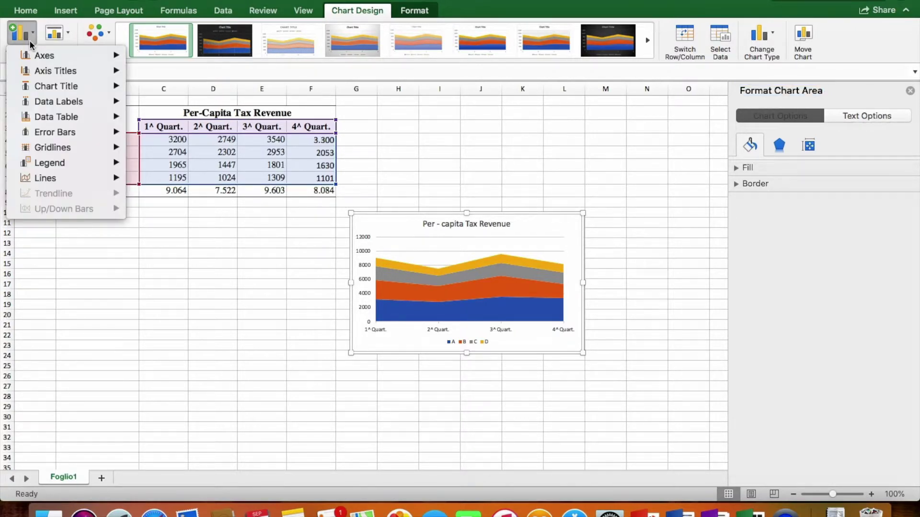
pyautogui.moveTo(58, 72)
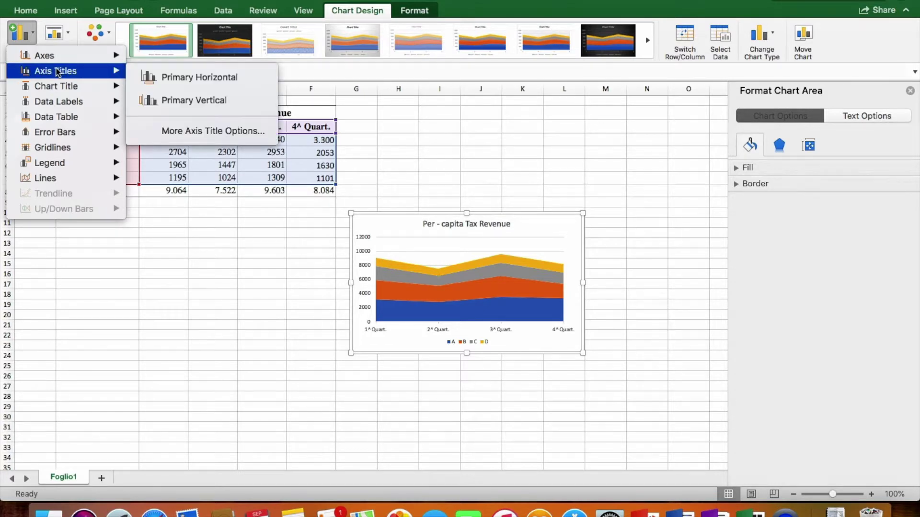
pyautogui.click(160, 99)
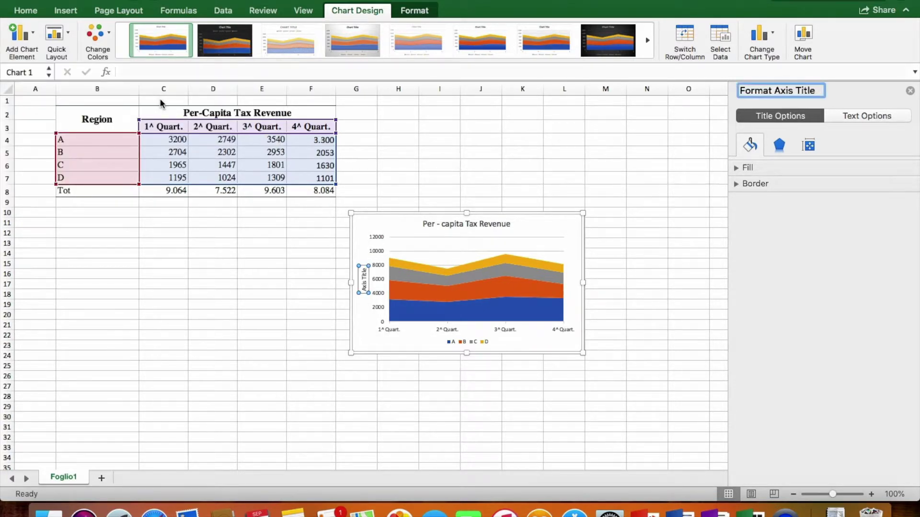
pyautogui.click(440, 153)
pyautogui.click(386, 217)
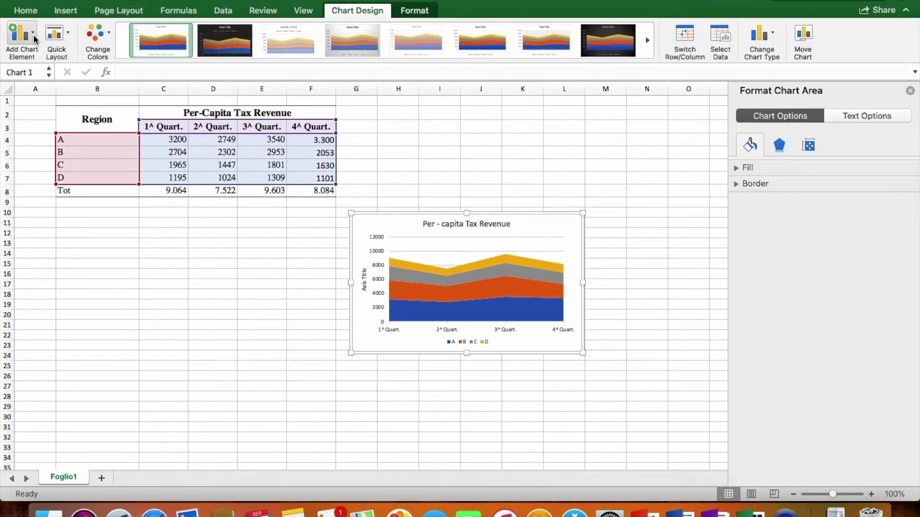
# Try a data table without legend keys on the chart and look through the quick layouts
pyautogui.click(36, 39)
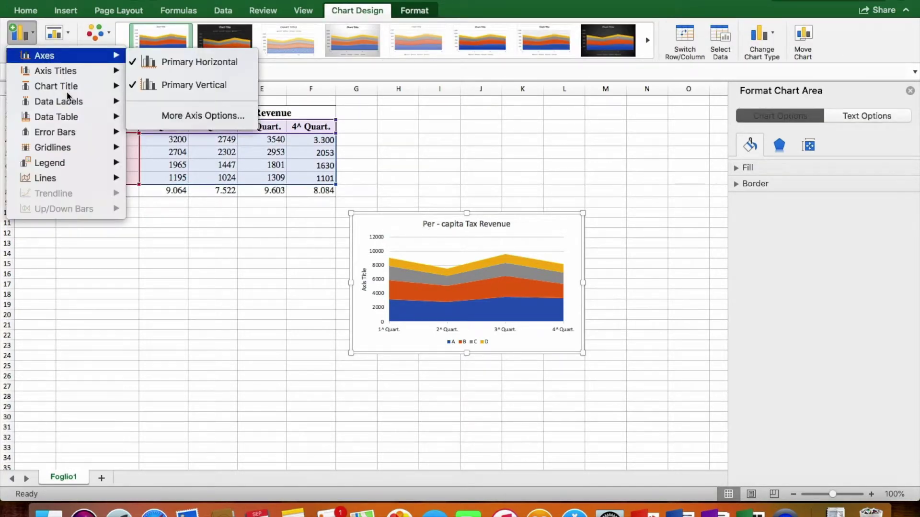
pyautogui.moveTo(68, 116)
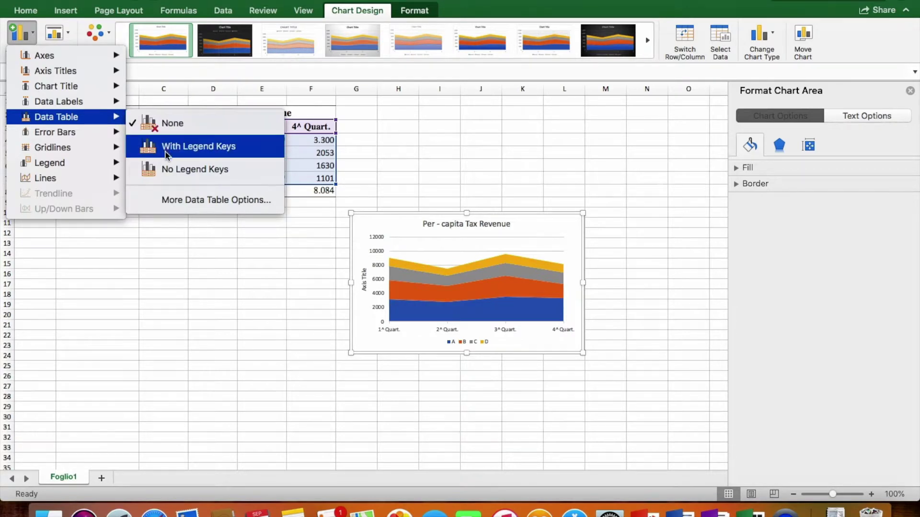
pyautogui.click(167, 170)
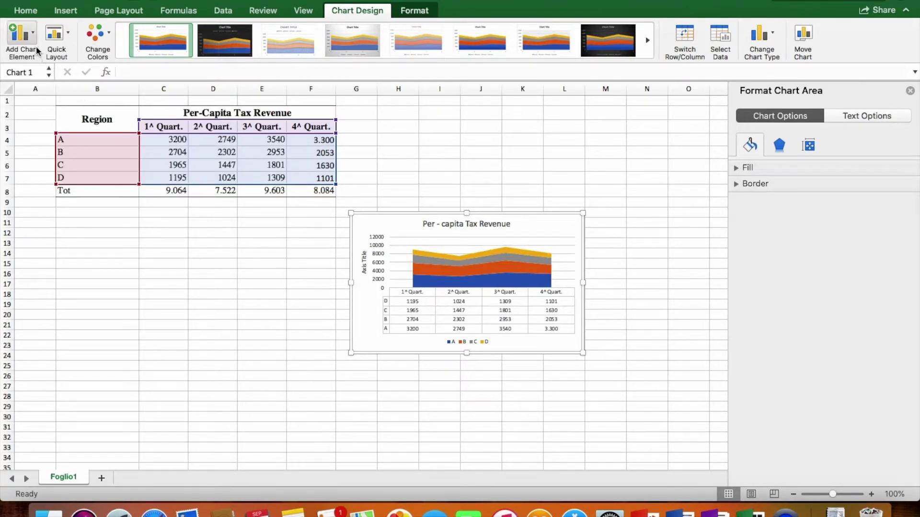
pyautogui.click(67, 33)
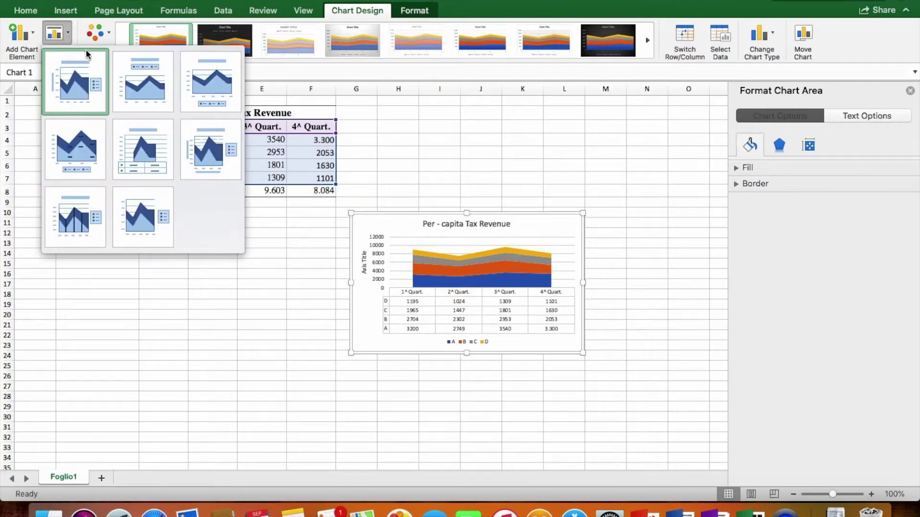
pyautogui.press('Escape')
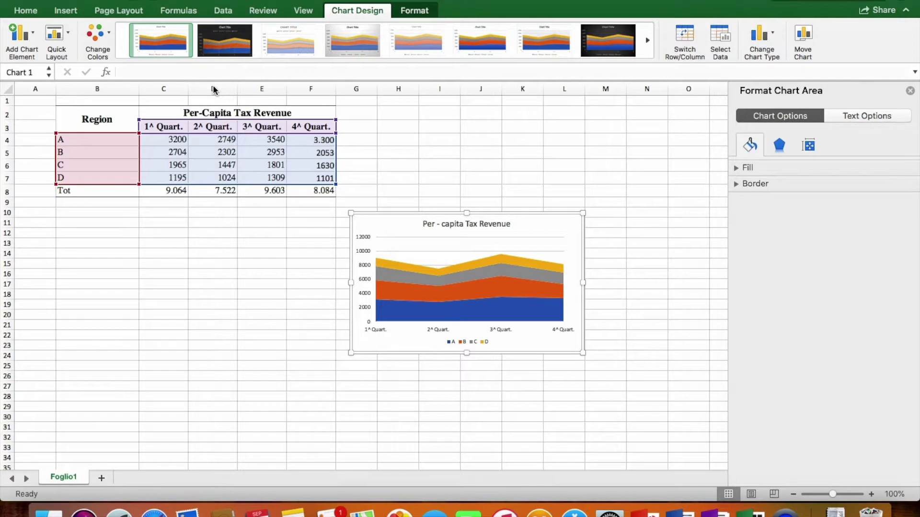
# Recolor the chart with the fourth colorful palette, starting with green and blue, and apply the second chart style with the black background
pyautogui.click(97, 36)
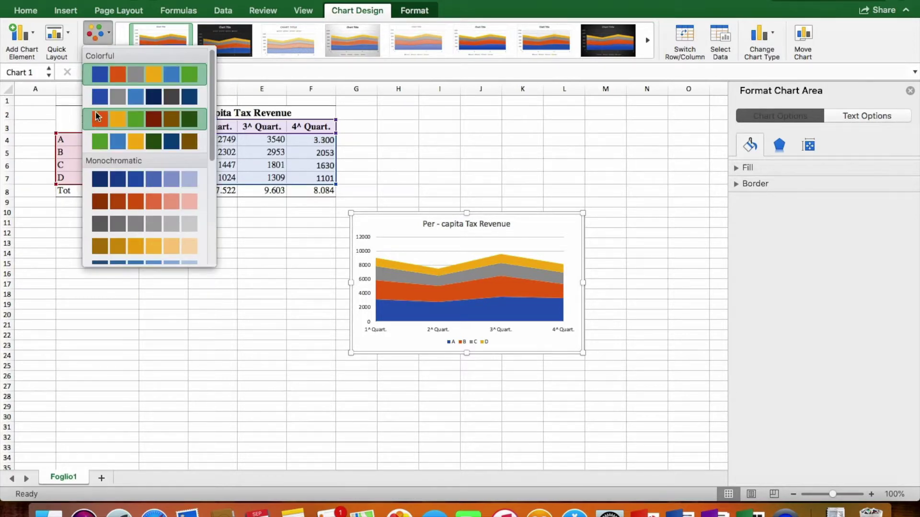
pyautogui.click(95, 136)
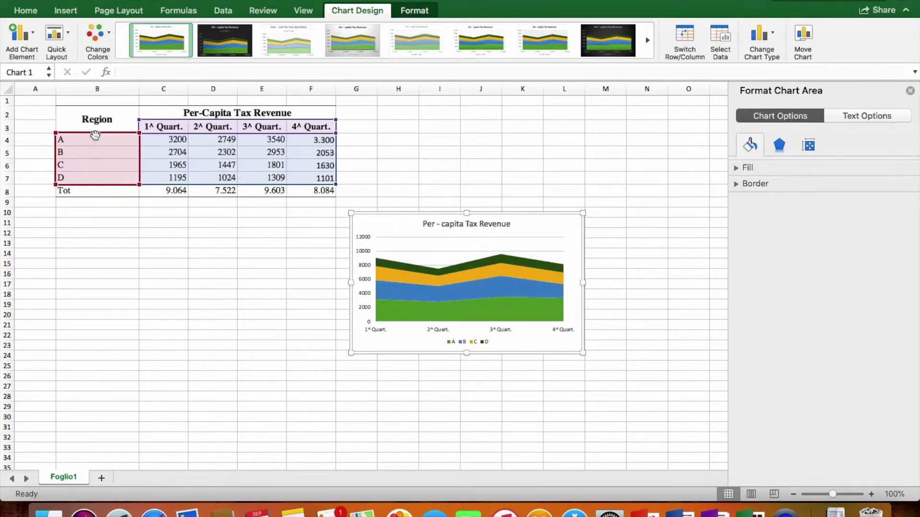
pyautogui.click(393, 64)
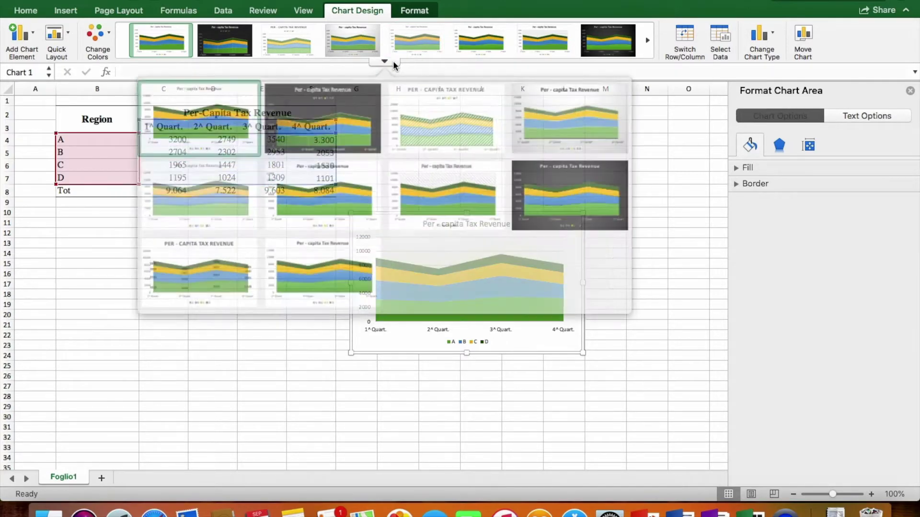
pyautogui.click(360, 101)
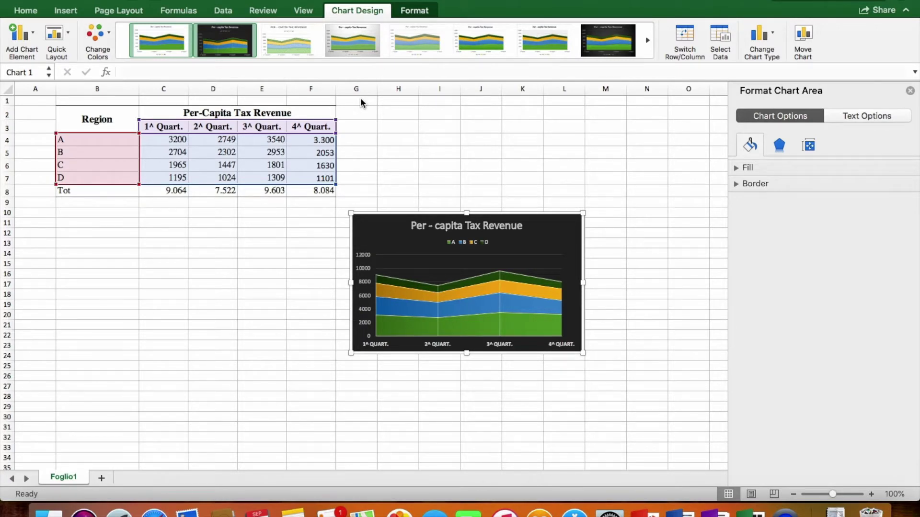
# Apply a dark gray gradient shape style with black text to the chart area
pyautogui.click(433, 13)
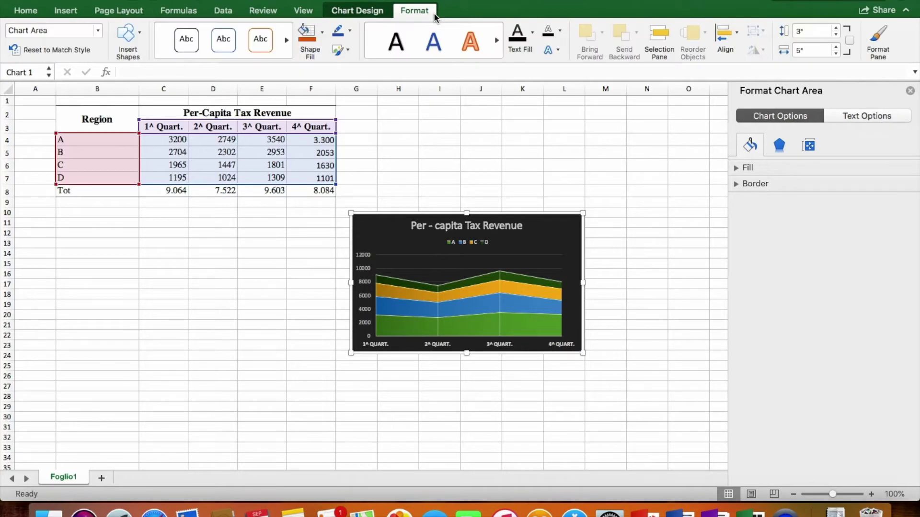
pyautogui.click(223, 61)
pyautogui.click(109, 221)
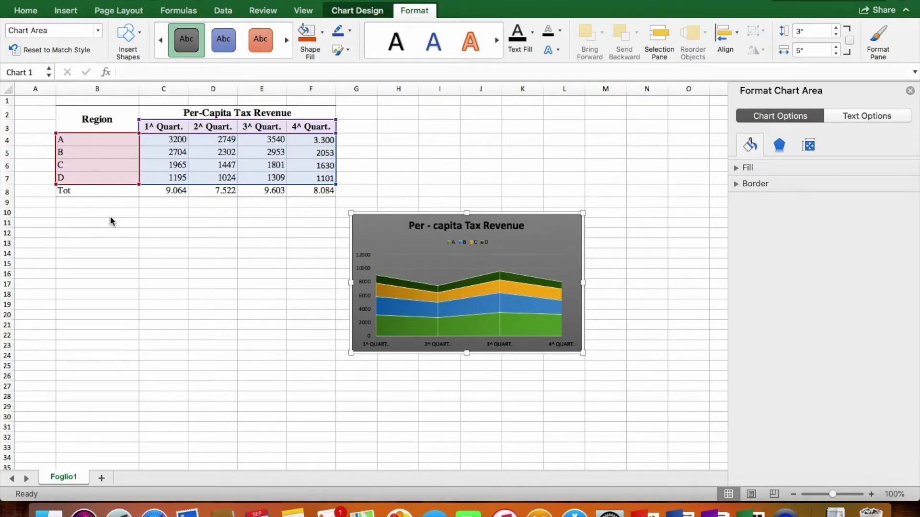
# Fill the chart area with a dark gray theme color and give the chart text the white WordArt style with blue outline
pyautogui.click(323, 46)
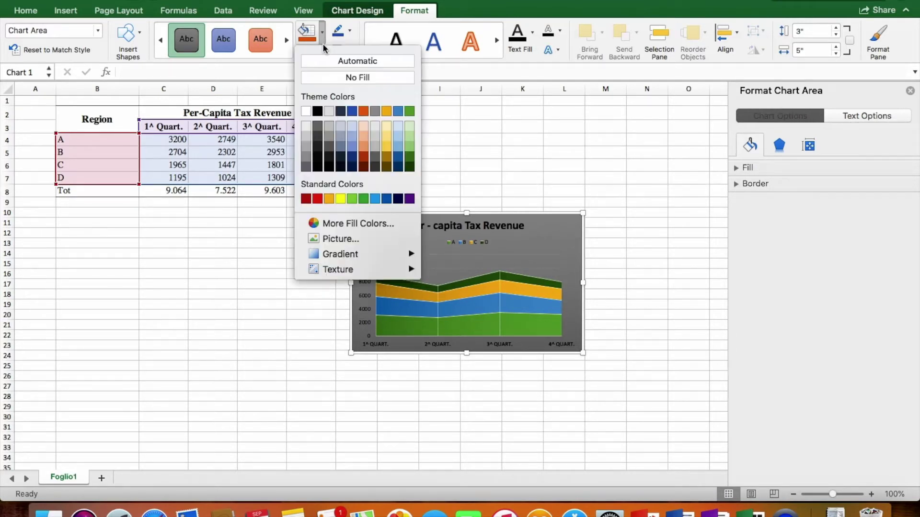
pyautogui.click(330, 148)
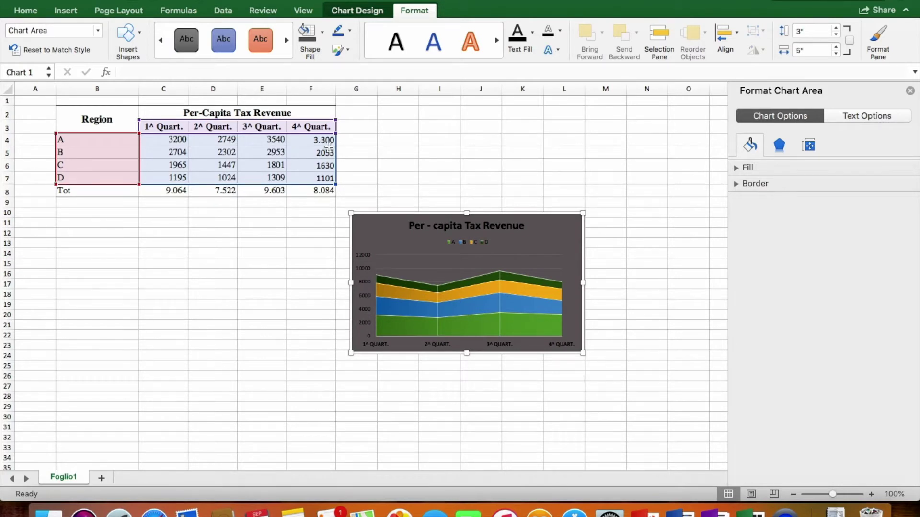
pyautogui.click(434, 61)
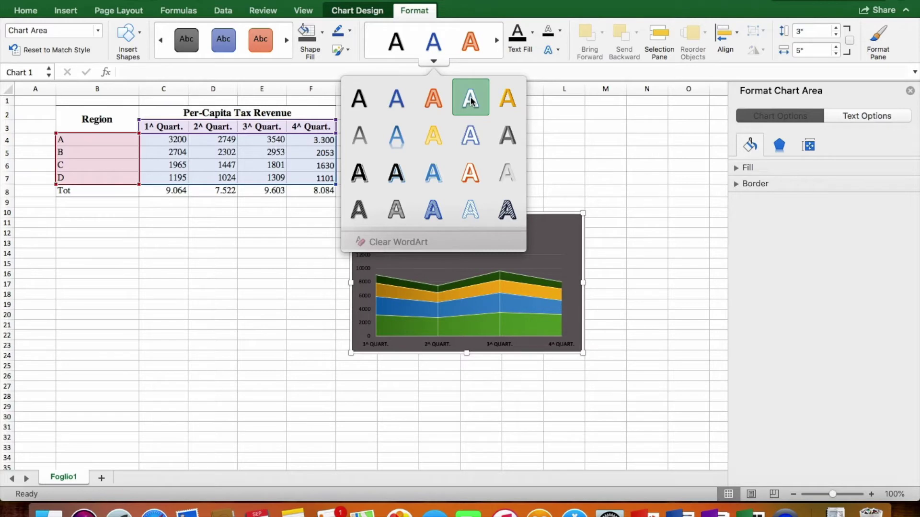
pyautogui.click(479, 108)
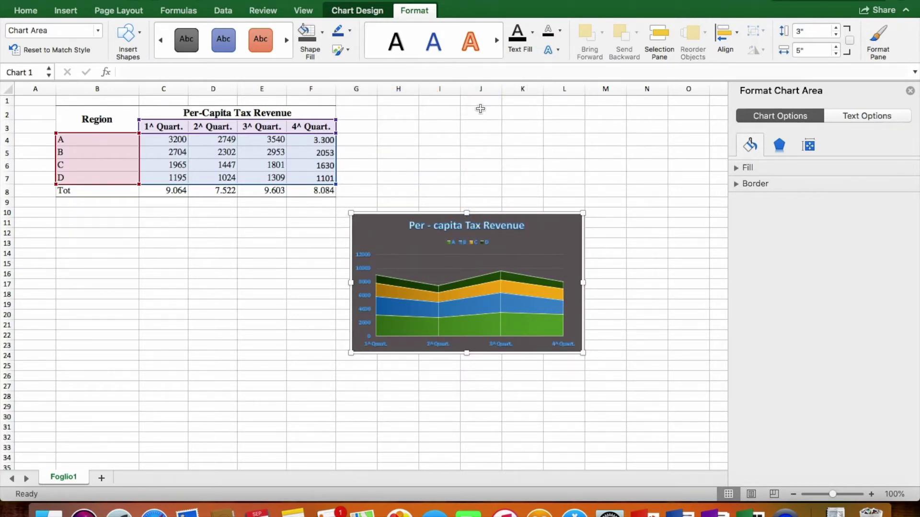
# Resize the chart to a height of 3,6" and a width of 5,6"
pyautogui.click(835, 29)
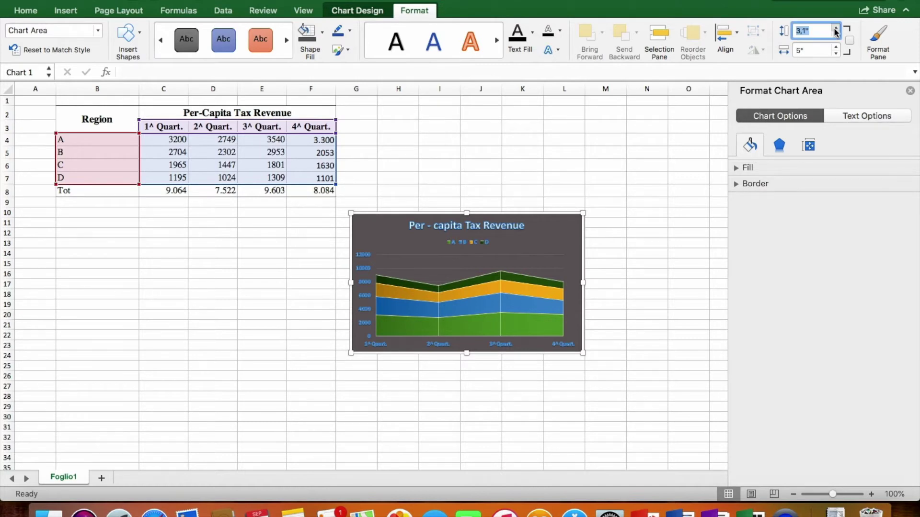
pyautogui.click(836, 28)
pyautogui.press('Tab')
pyautogui.write('5,6')
pyautogui.press('Return')
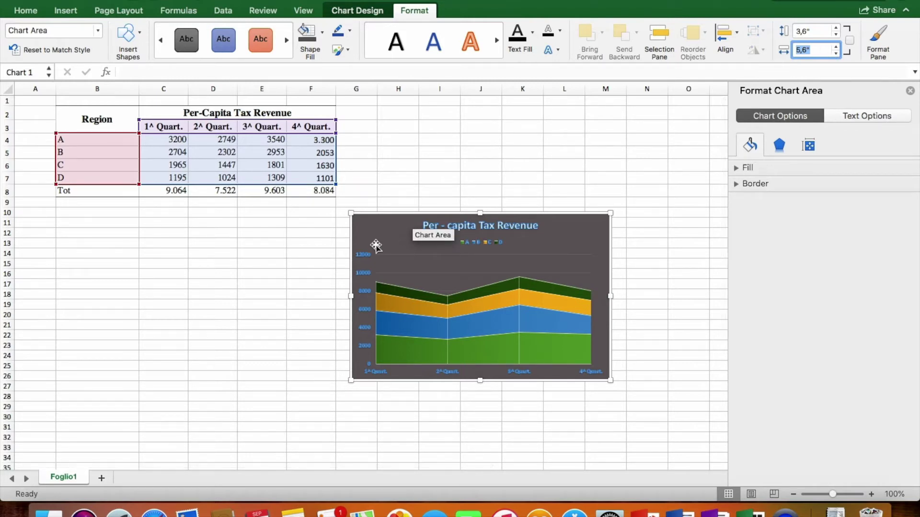
# Open the formatting options of the vertical value axis and set its maximum bound to 15000
pyautogui.click(367, 258)
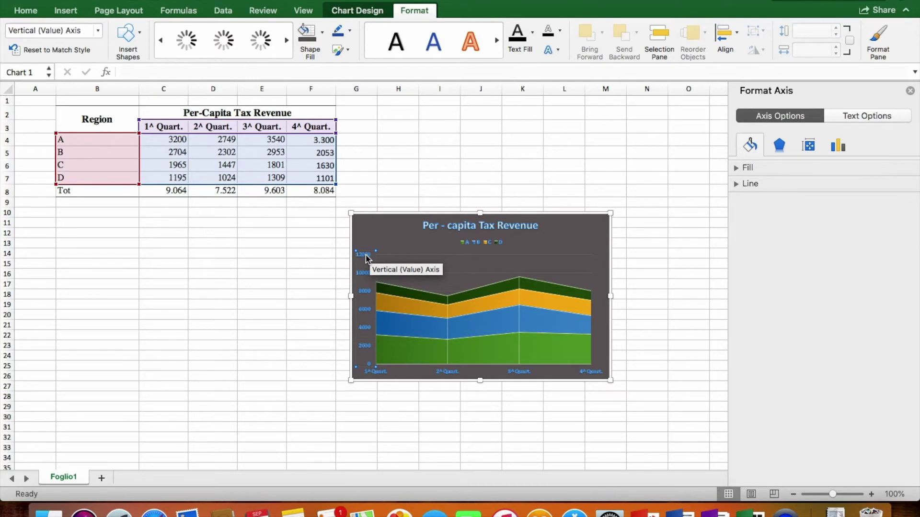
pyautogui.rightClick(366, 256)
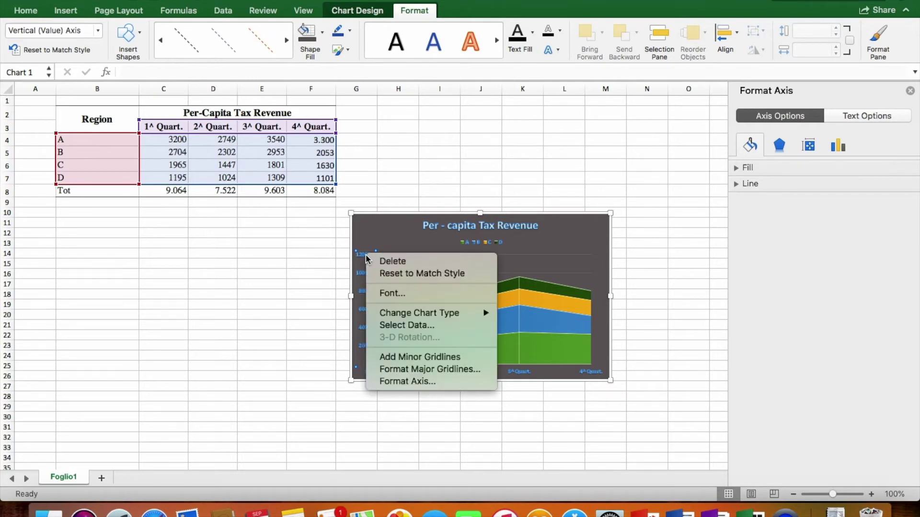
pyautogui.click(453, 381)
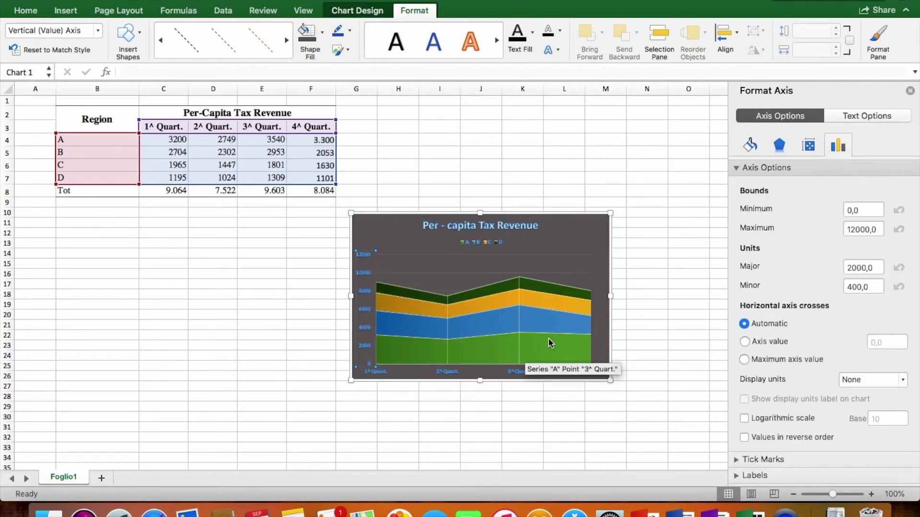
pyautogui.click(858, 229)
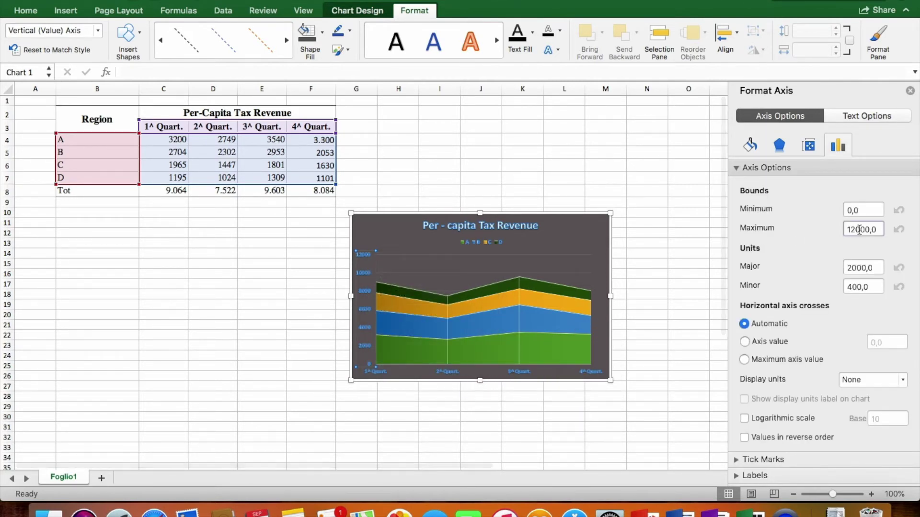
pyautogui.doubleClick(859, 230)
pyautogui.write('15000')
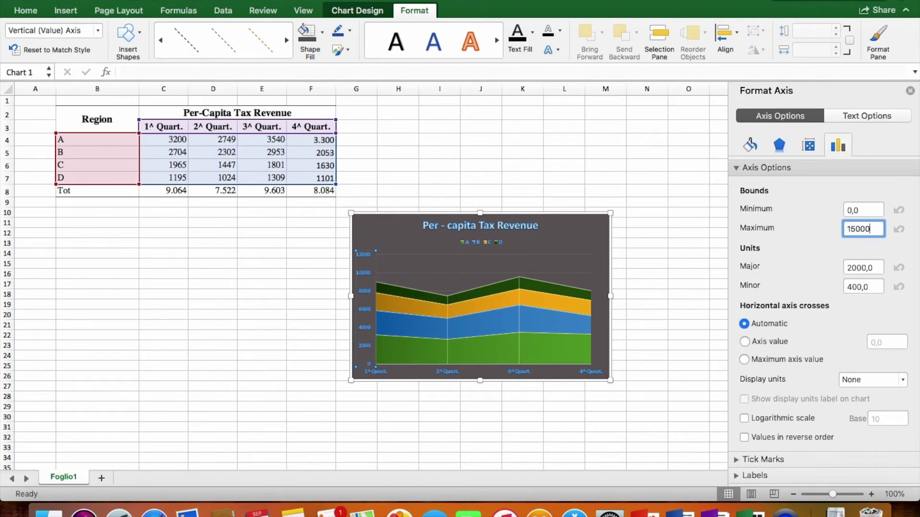
pyautogui.press('Return')
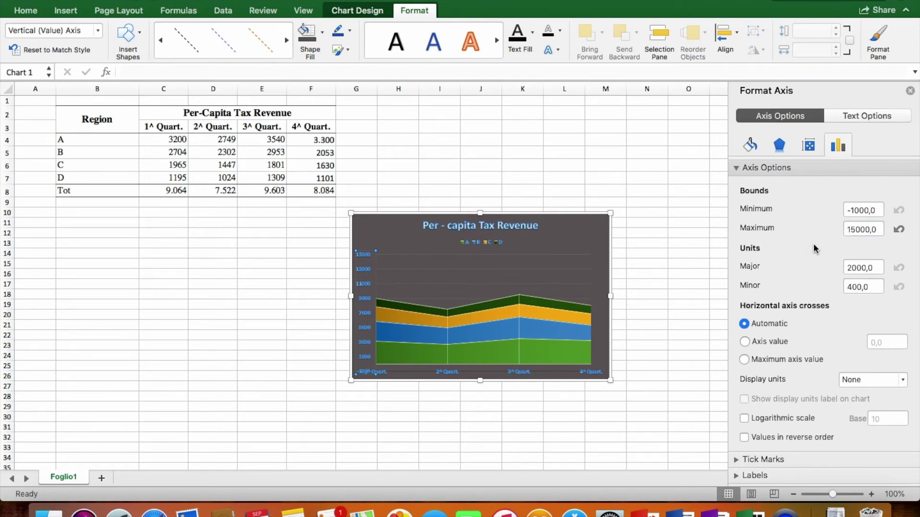
# Set the label position of the vertical axis to Low
pyautogui.scroll(-1, 814, 249)
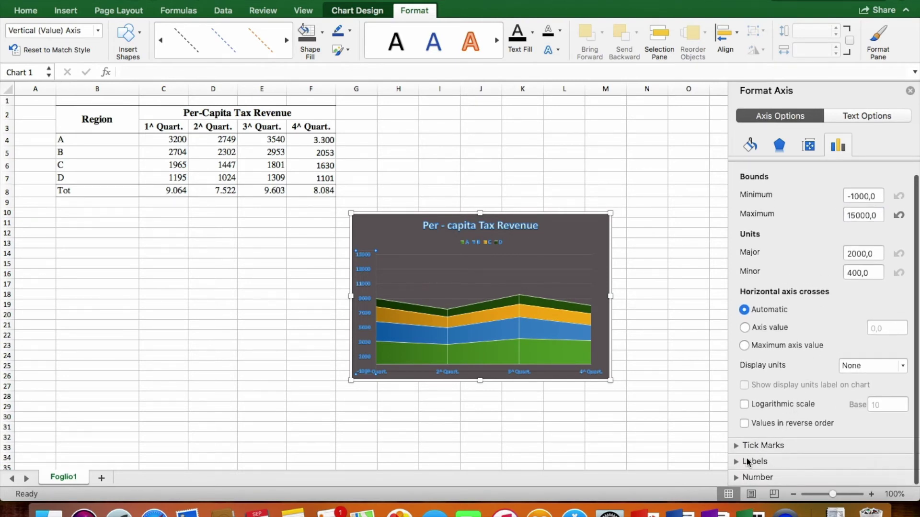
pyautogui.click(736, 462)
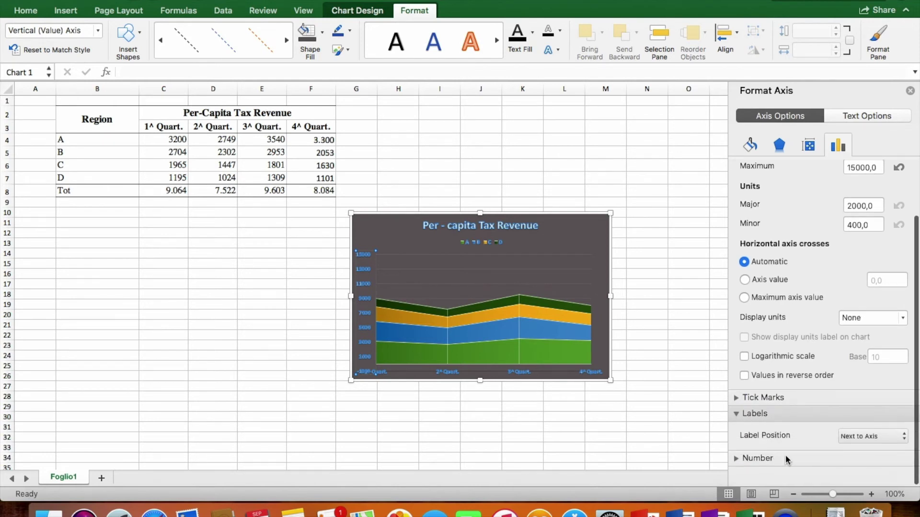
pyautogui.click(855, 456)
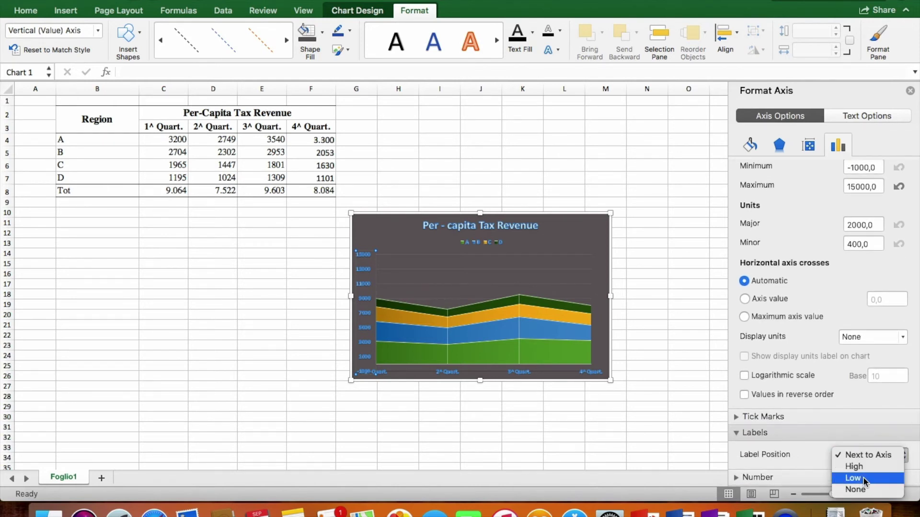
pyautogui.click(863, 477)
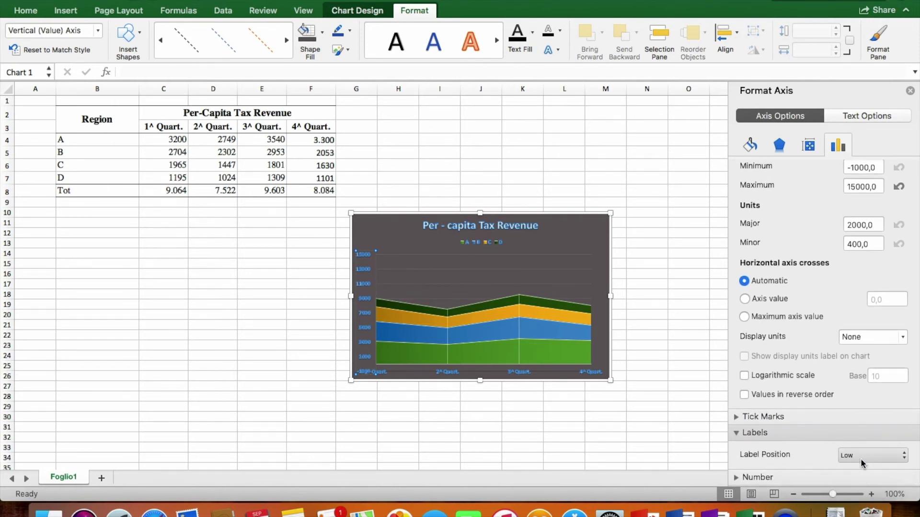
# Set the vertical axis number format category to Number and deselect the chart
pyautogui.click(731, 476)
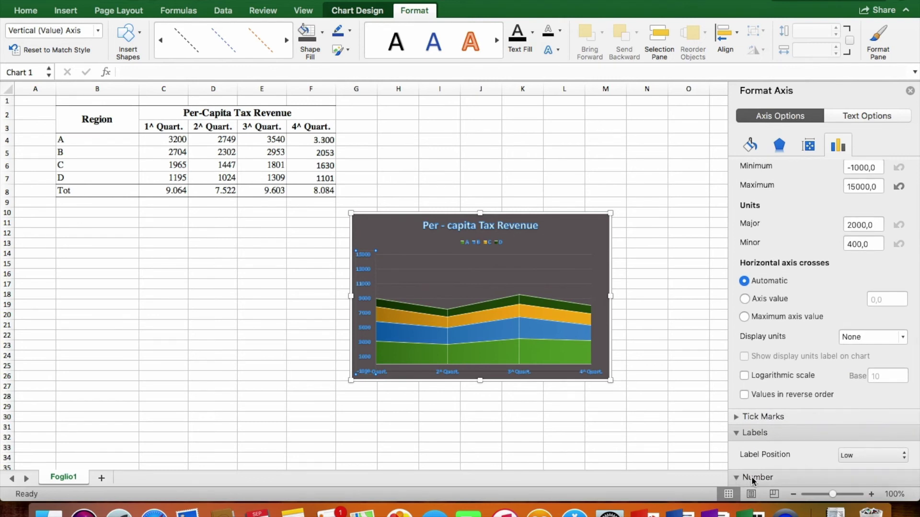
pyautogui.click(786, 453)
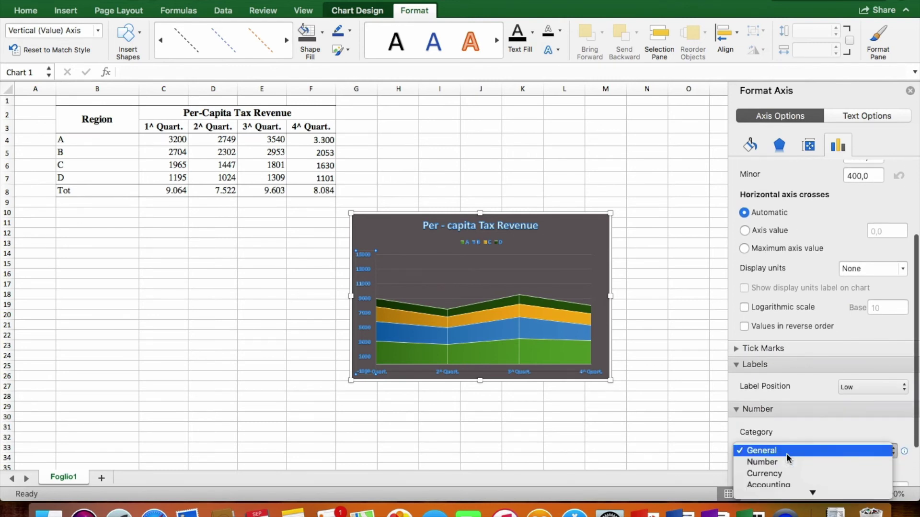
pyautogui.click(786, 463)
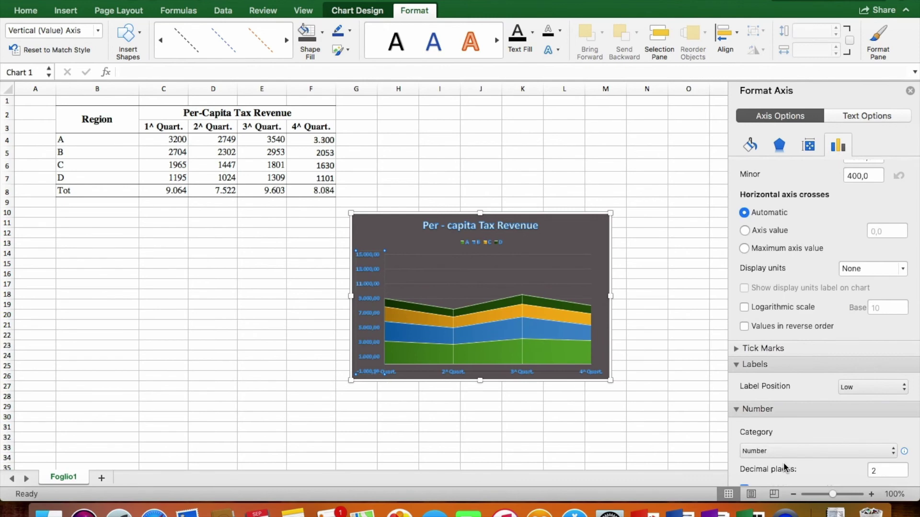
pyautogui.click(658, 411)
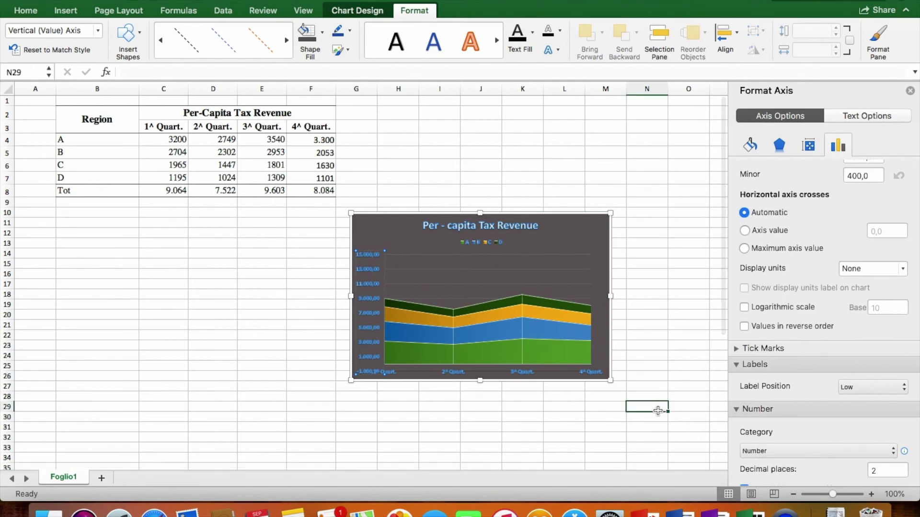